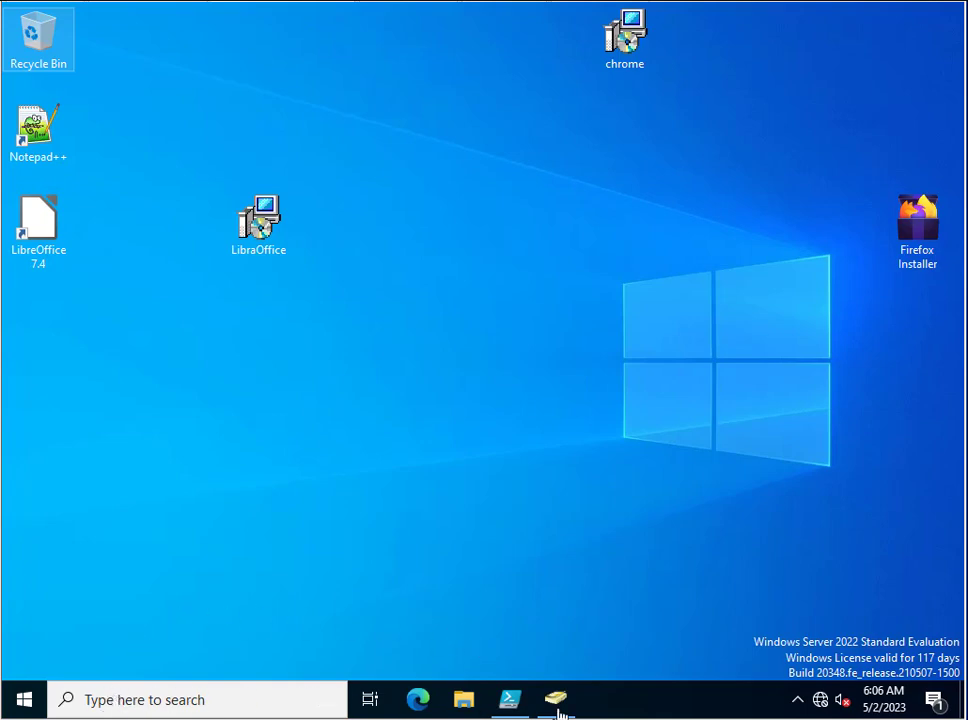
Restore ADUC, review a Finance user's Attribute Editor list, close it, and open the View menu.
{"action": "mouse_move", "coordinate": [560, 712]}
{"action": "left_click", "coordinate": [557, 659]}
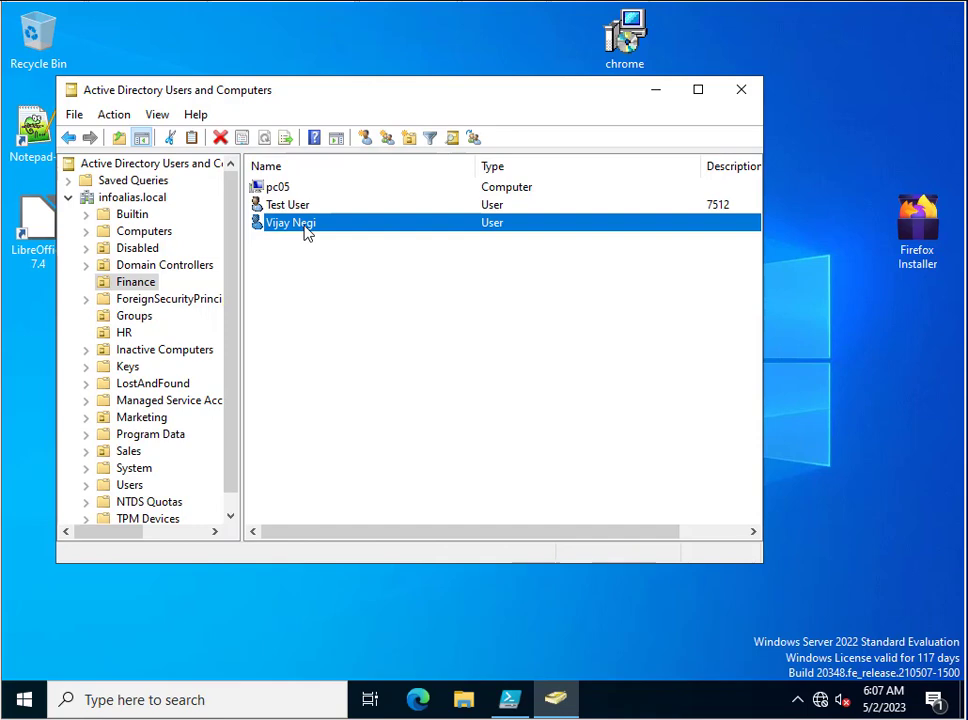
{"action": "right_click", "coordinate": [307, 231]}
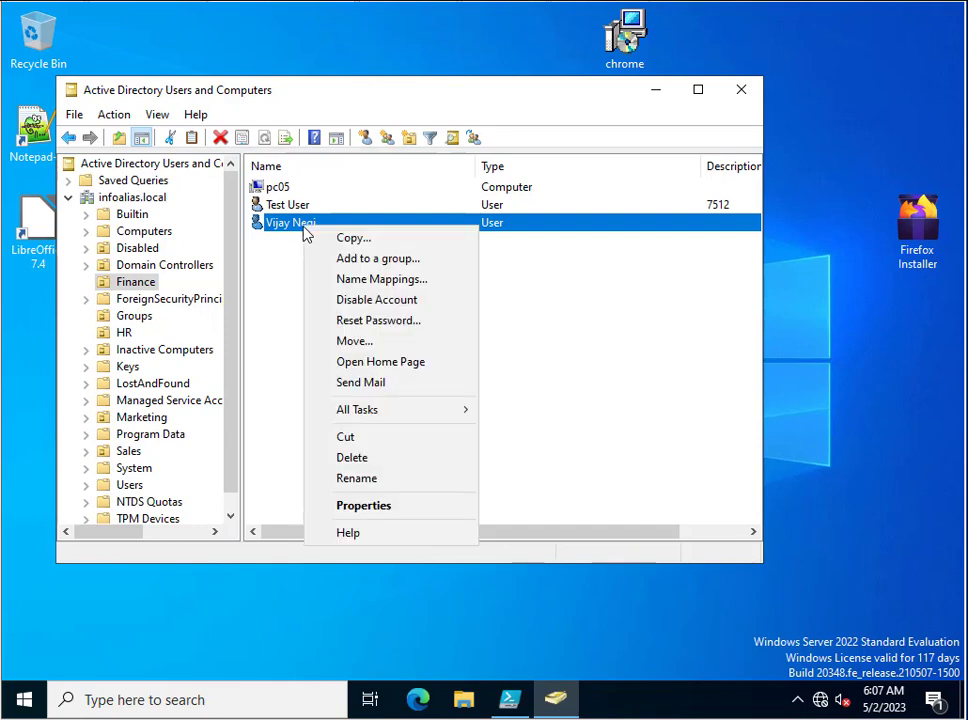
{"action": "left_click", "coordinate": [350, 506]}
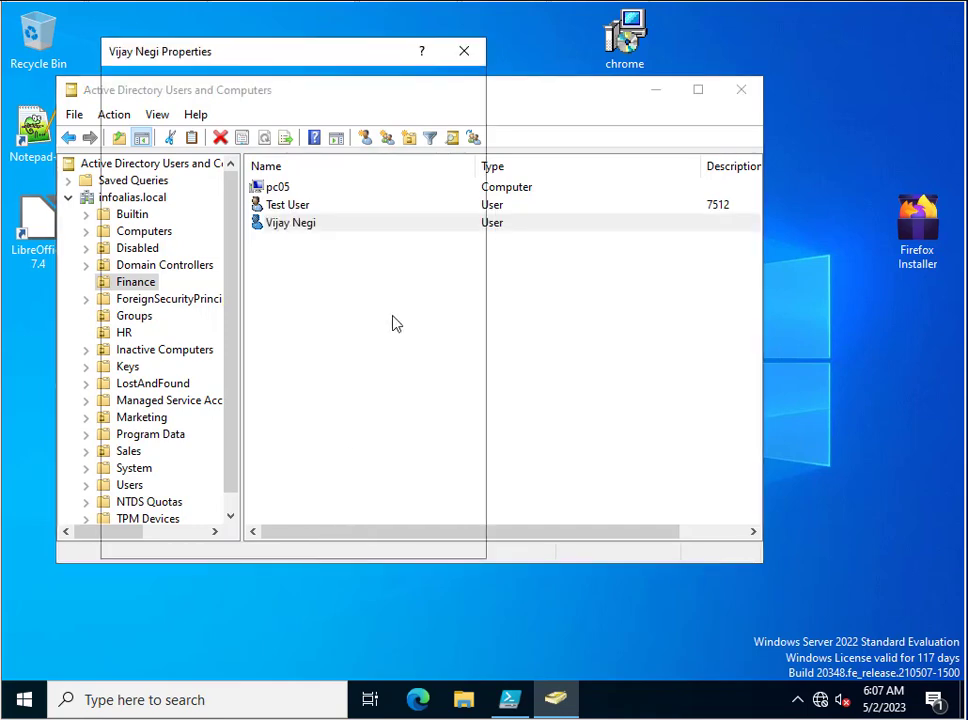
{"action": "left_click", "coordinate": [424, 117]}
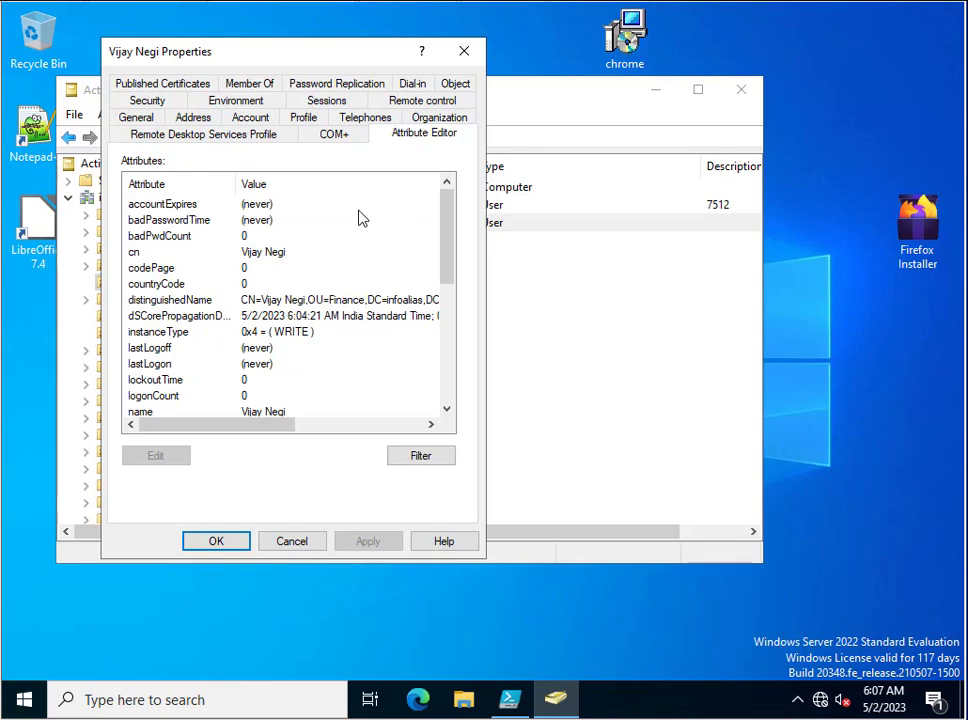
{"action": "left_click", "coordinate": [464, 51]}
{"action": "left_click", "coordinate": [155, 116]}
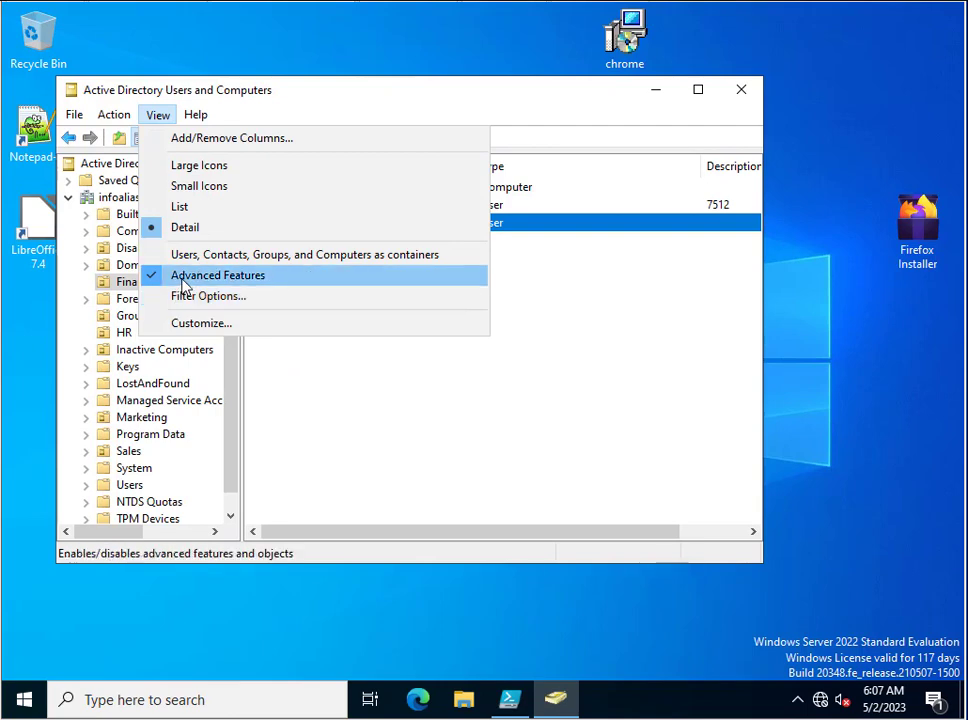
Dismiss the View menu and open the second Finance user's Attribute Editor tab.
{"action": "left_click", "coordinate": [397, 415]}
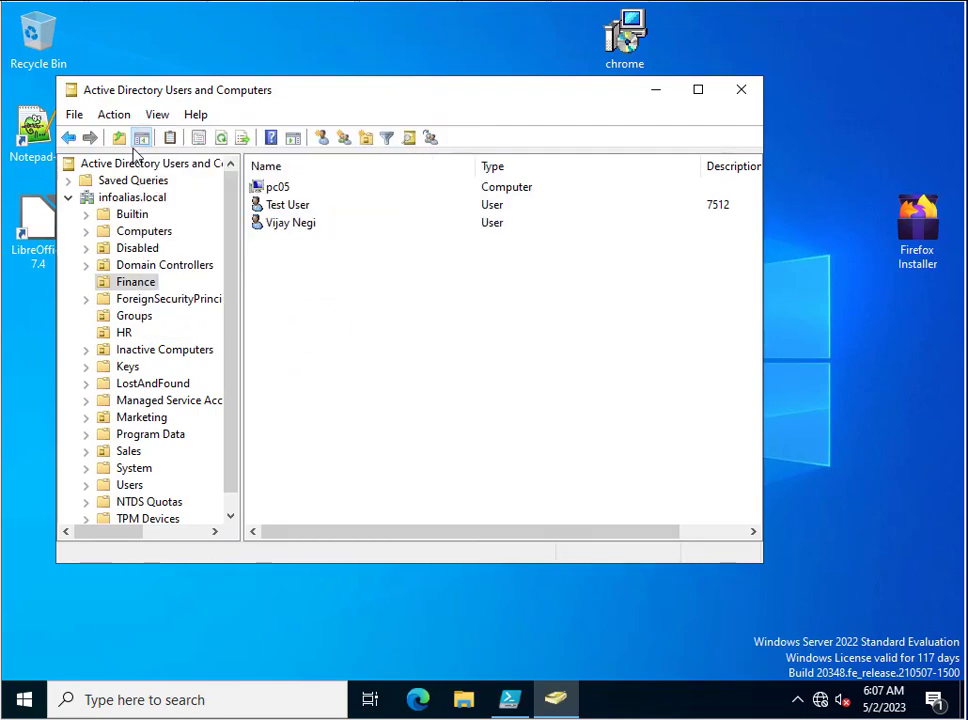
{"action": "left_click", "coordinate": [288, 224]}
{"action": "right_click", "coordinate": [289, 224]}
{"action": "left_click", "coordinate": [343, 512]}
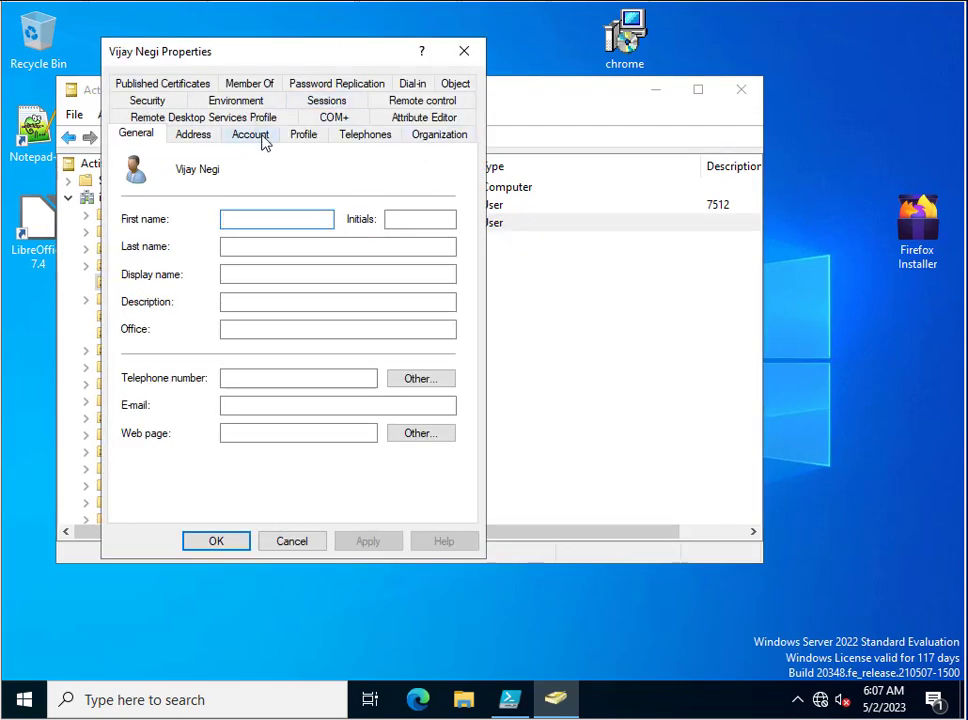
{"action": "left_click", "coordinate": [422, 118]}
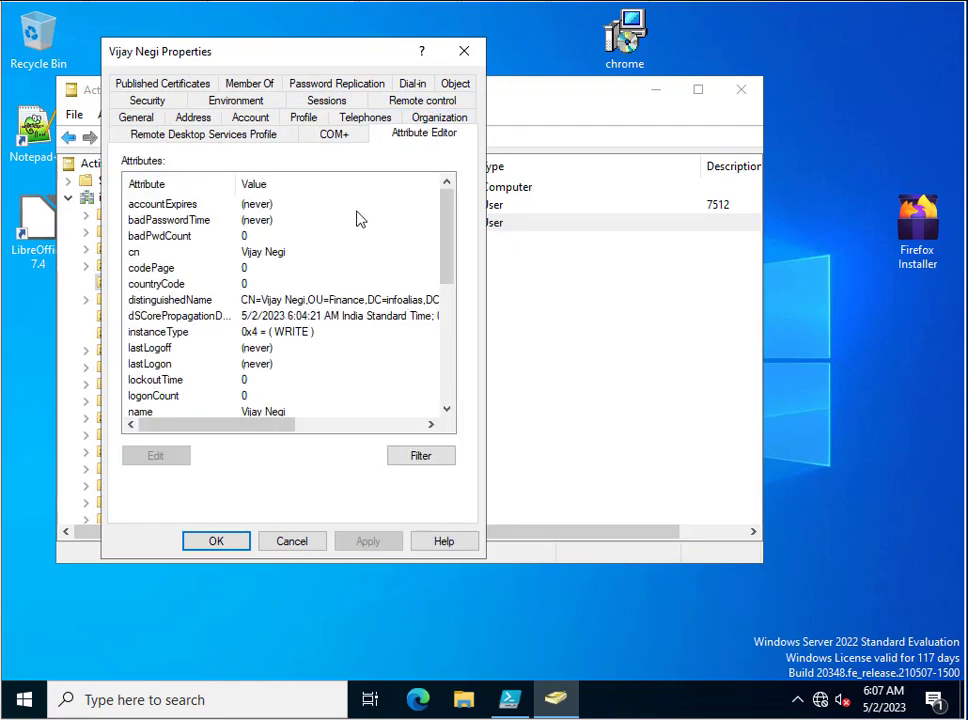
Jump to pwdLastSet, showing 5/2/2023 5:56:26 AM, then close the user's properties.
{"action": "left_click", "coordinate": [165, 301]}
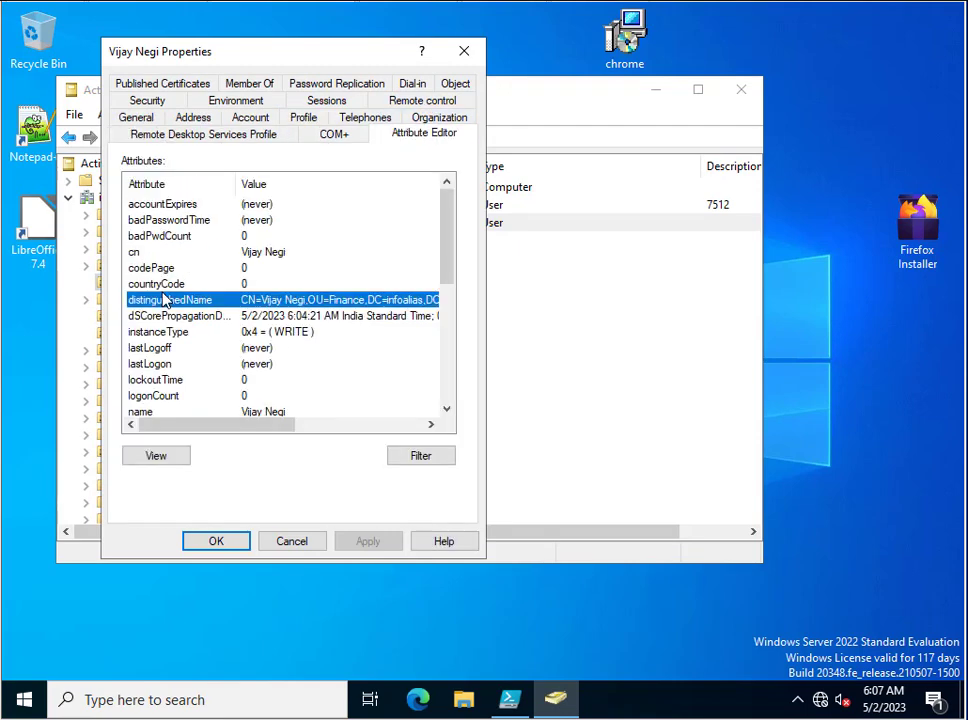
{"action": "key", "text": "p"}
{"action": "key", "text": "w"}
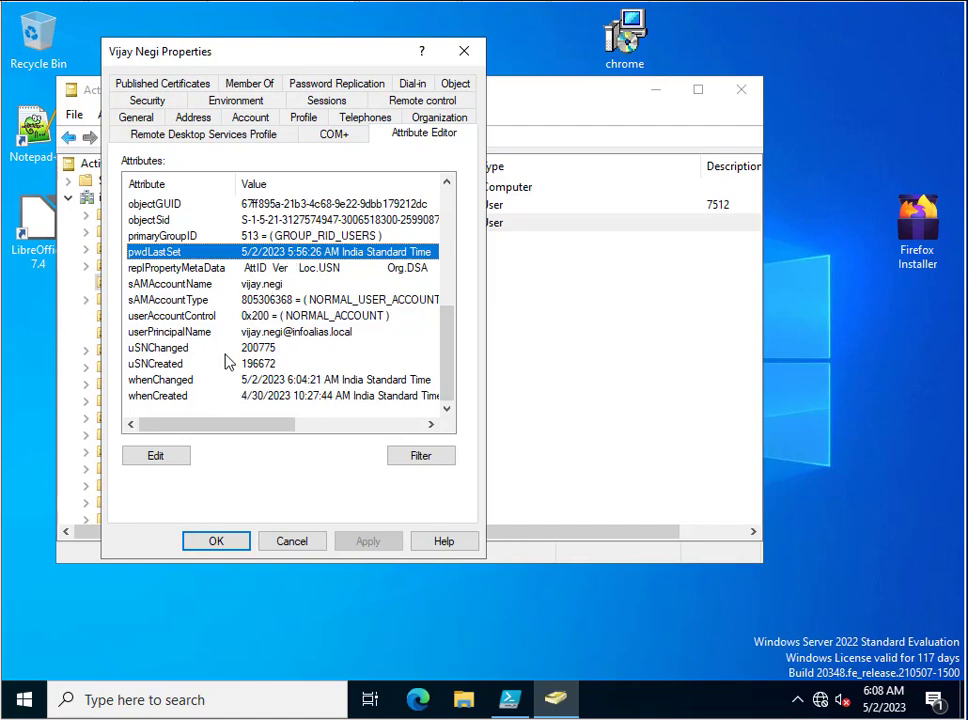
{"action": "left_click", "coordinate": [217, 544]}
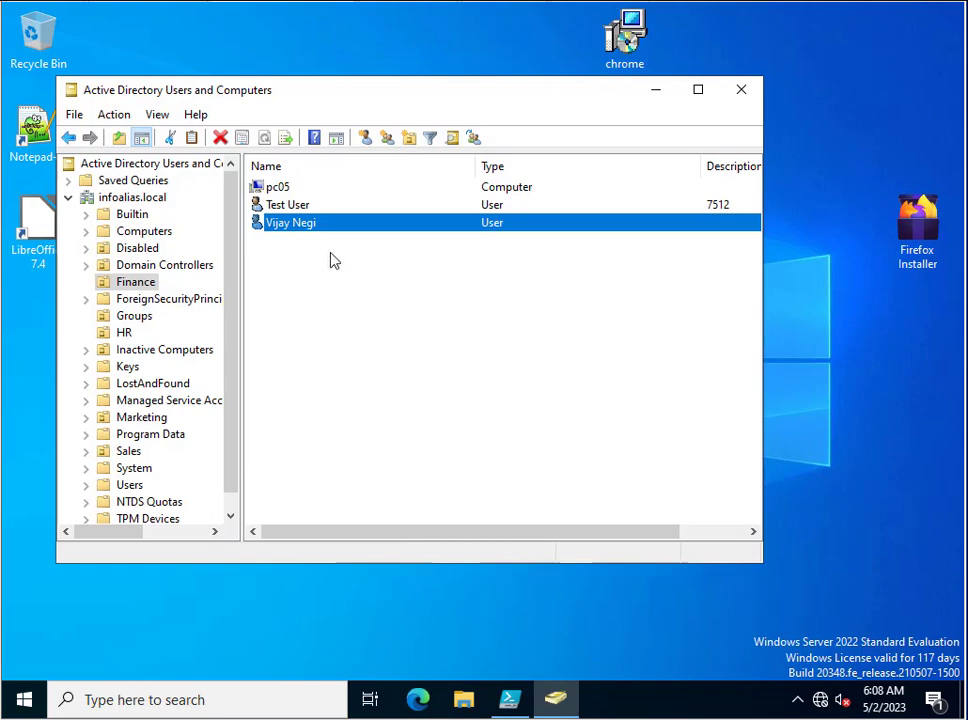
Open Test User's Attribute Editor and jump to pwdLastSet, showing (never).
{"action": "left_click", "coordinate": [288, 207]}
{"action": "right_click", "coordinate": [287, 207]}
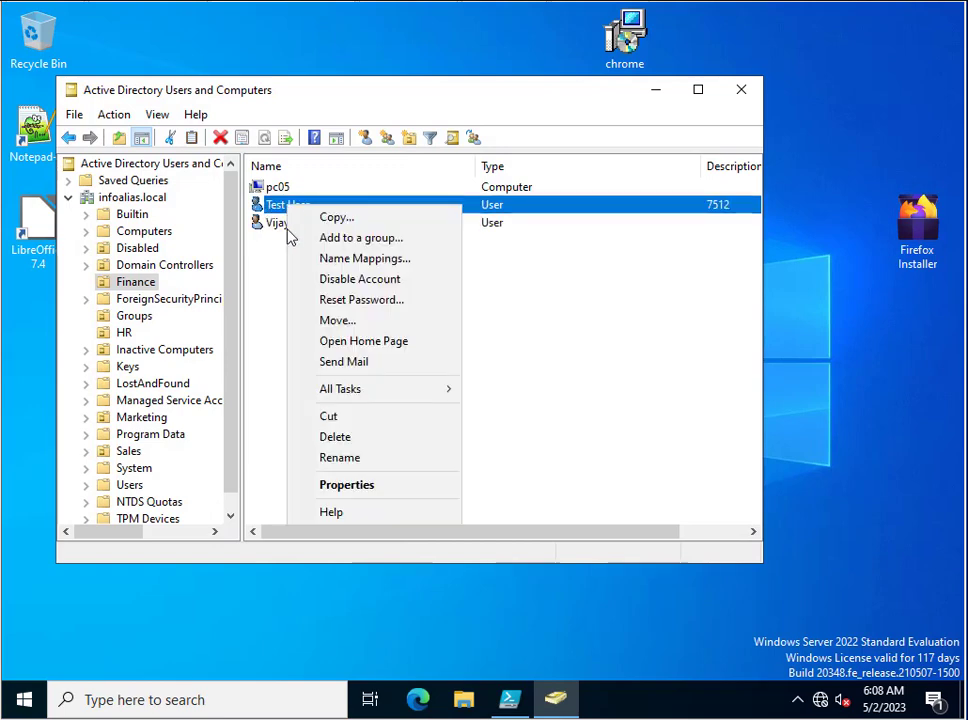
{"action": "left_click", "coordinate": [328, 488]}
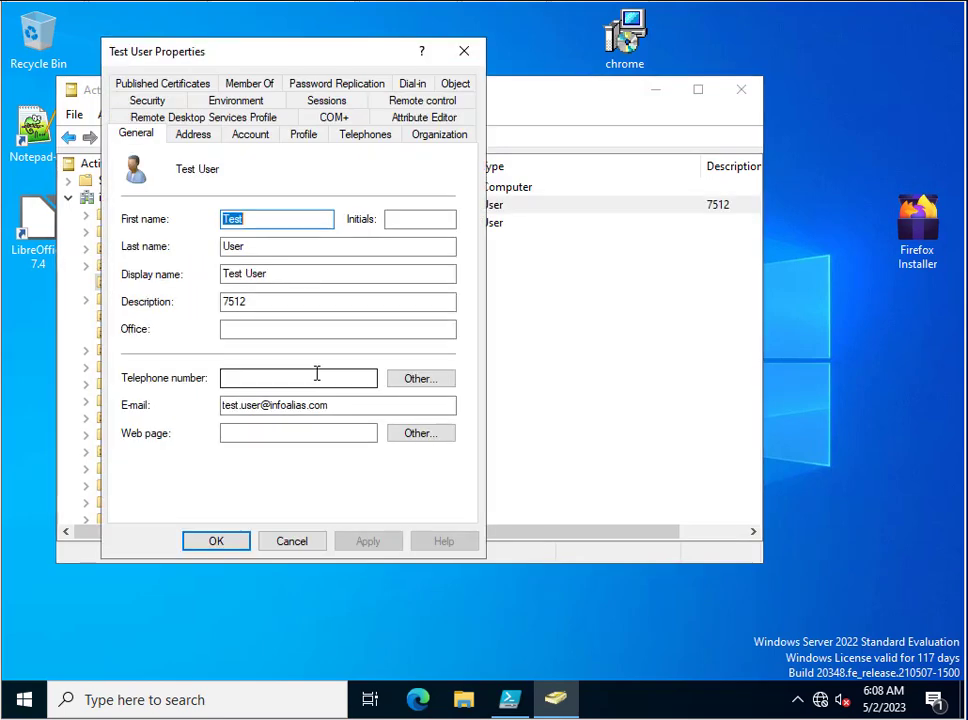
{"action": "left_click", "coordinate": [412, 118]}
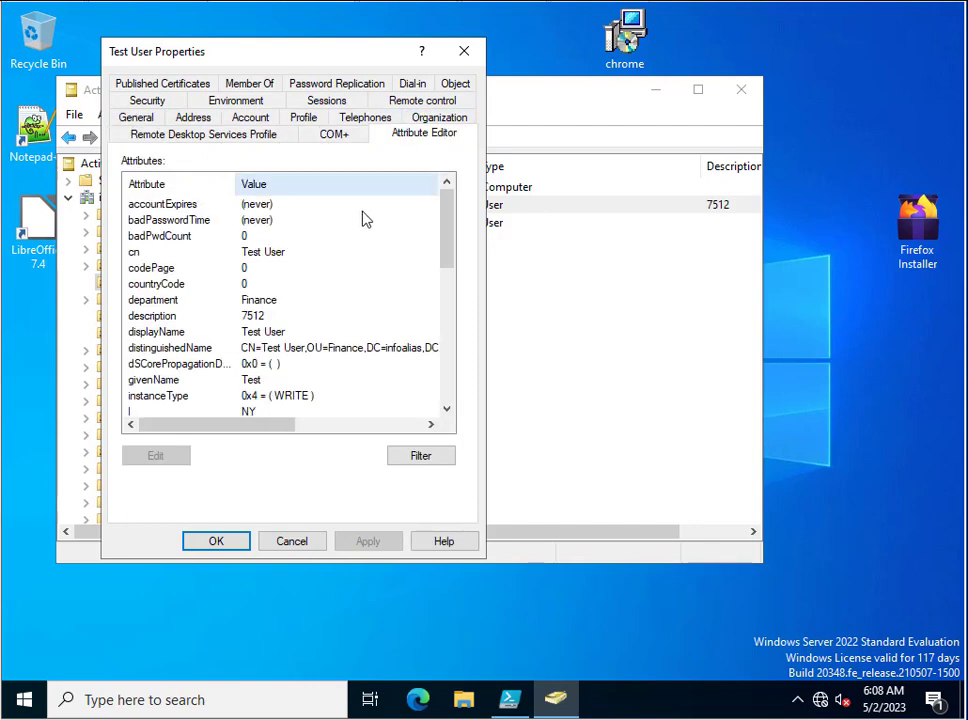
{"action": "left_click", "coordinate": [141, 332]}
{"action": "type", "text": "pwdLastSet"}
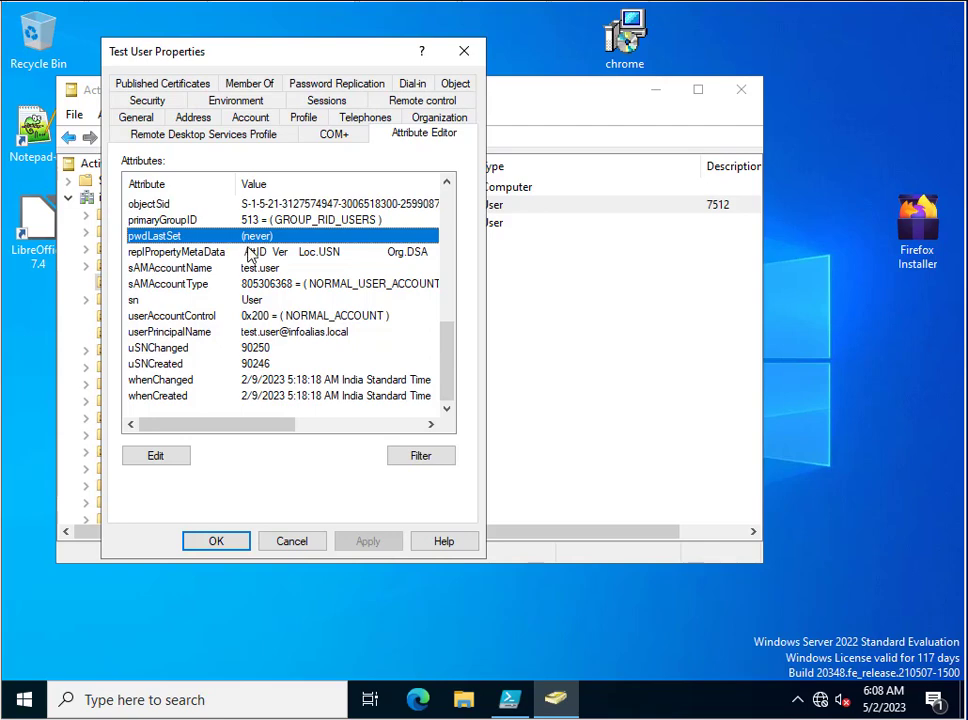
Check Test User's Account tab, which requires a password change at next logon, then return to Attribute Editor.
{"action": "left_click", "coordinate": [140, 119]}
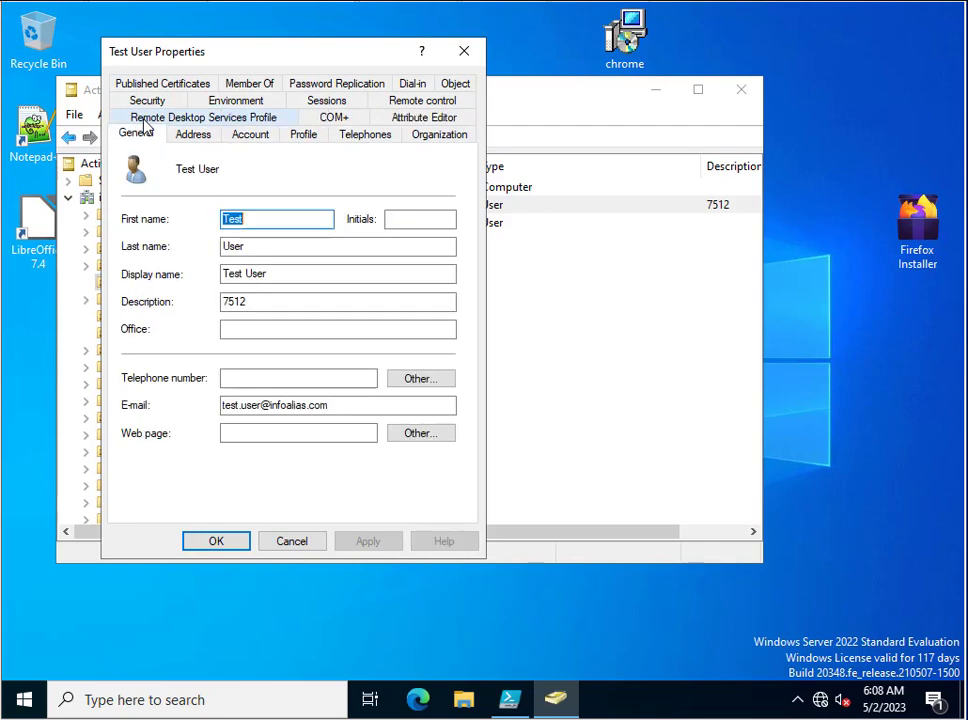
{"action": "left_click", "coordinate": [255, 137]}
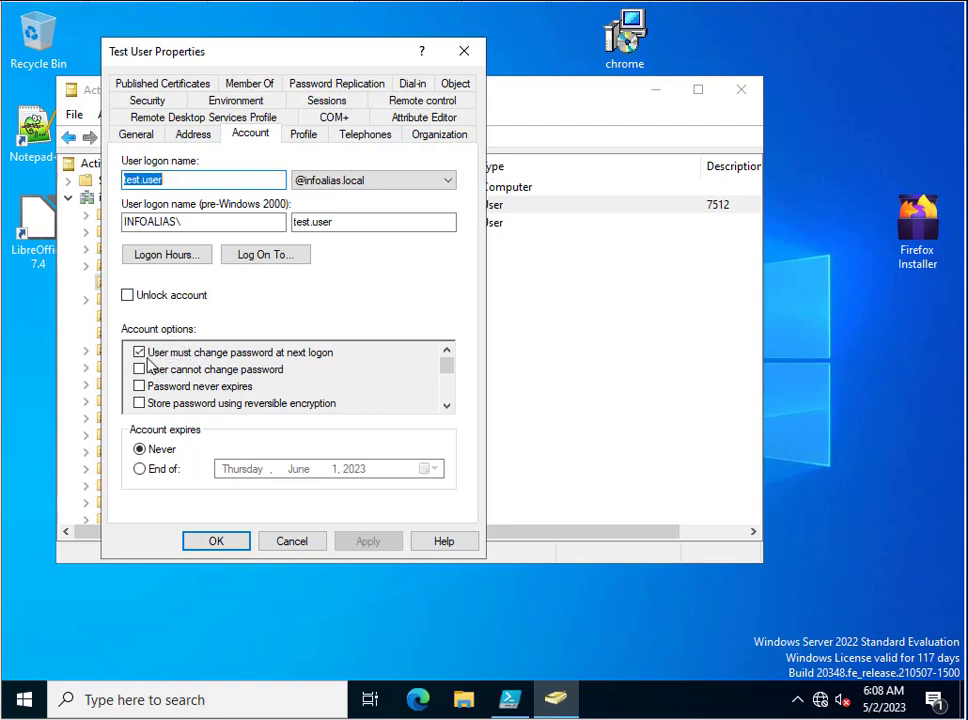
{"action": "left_click", "coordinate": [398, 116]}
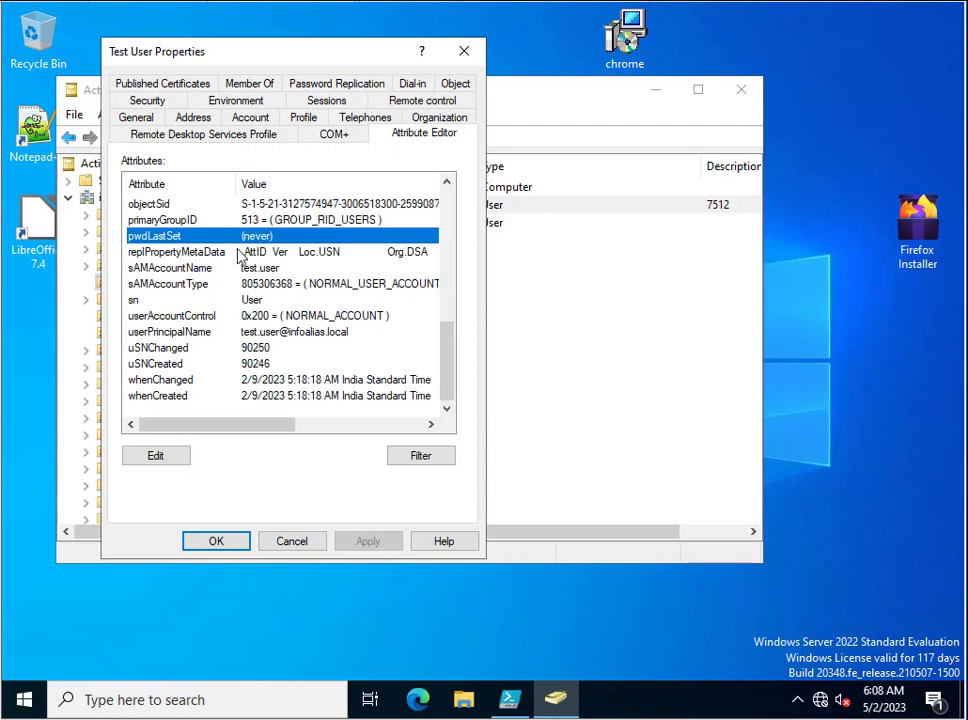
View Test User's raw pwdLastSet value of 0 without changes, then close the properties and ADUC.
{"action": "double_click", "coordinate": [240, 237]}
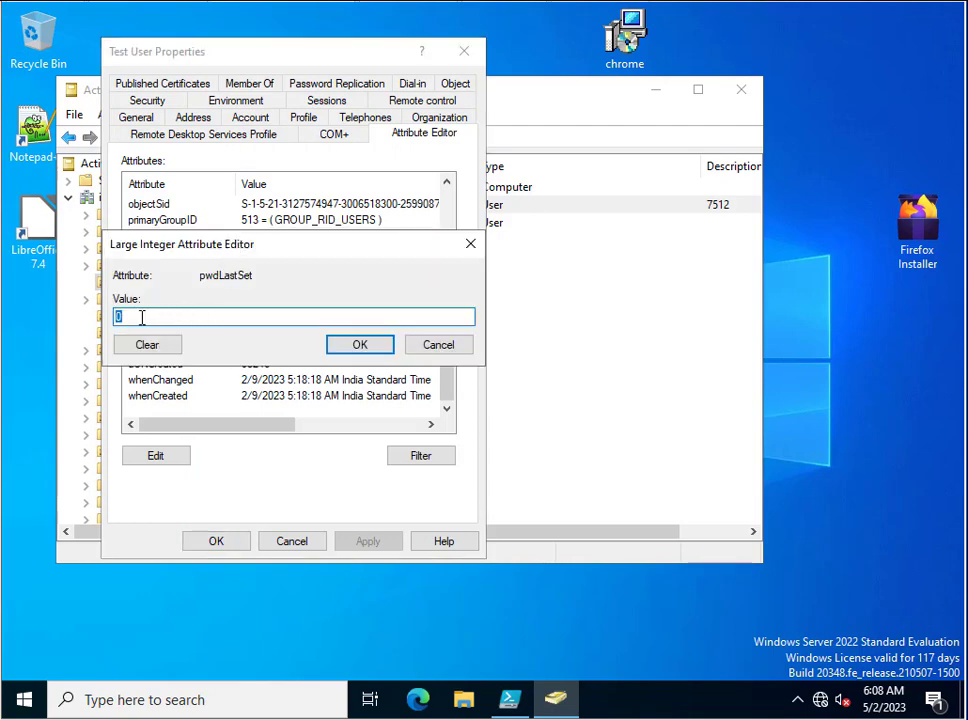
{"action": "left_click", "coordinate": [450, 350]}
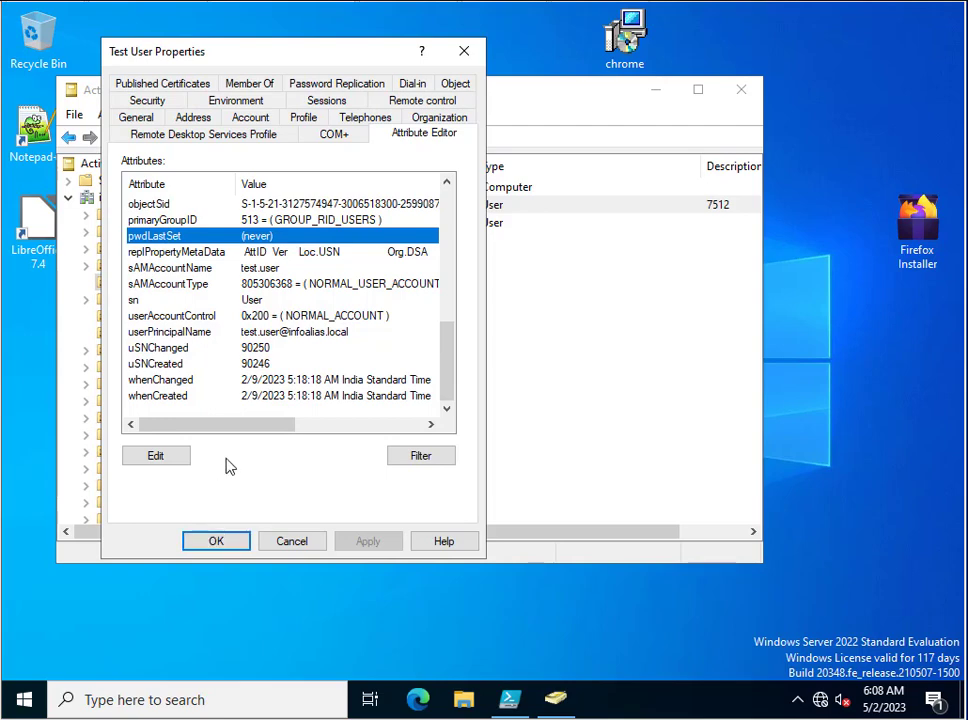
{"action": "left_click", "coordinate": [216, 541]}
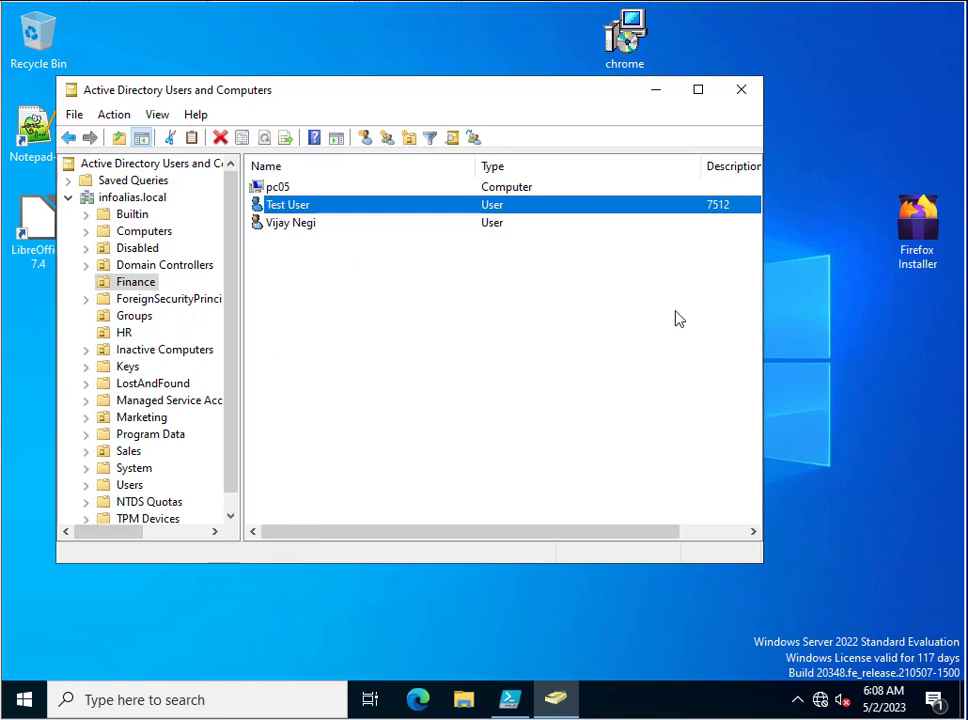
{"action": "left_click", "coordinate": [739, 106]}
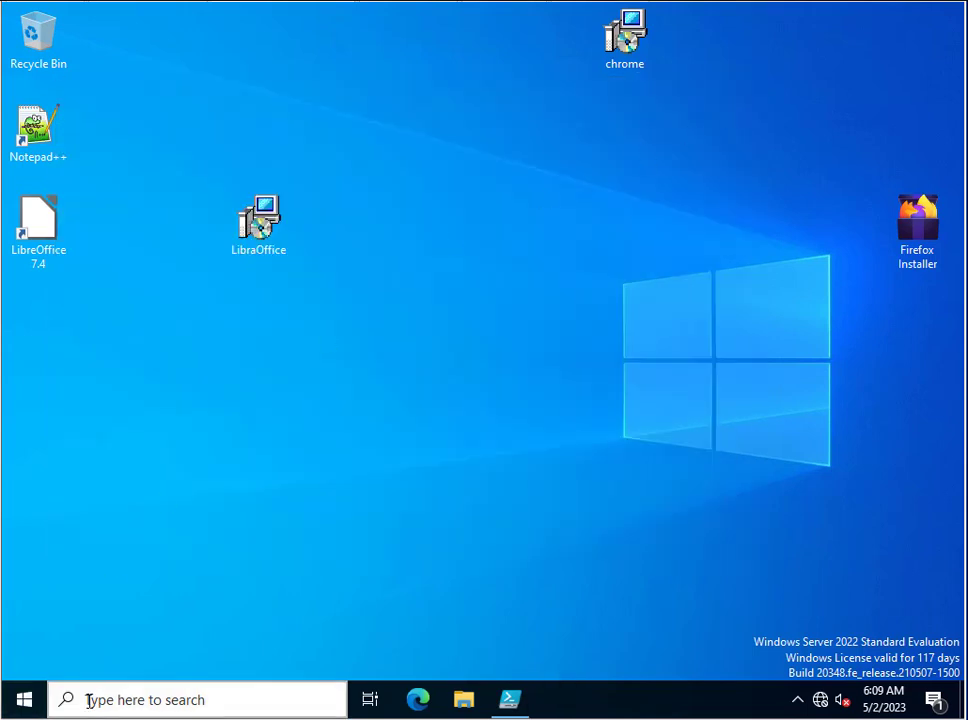
Open Command Prompt and run net user /domain for the Finance user, showing password last set 5/2/2023 5:56:26 AM.
{"action": "left_click", "coordinate": [86, 698]}
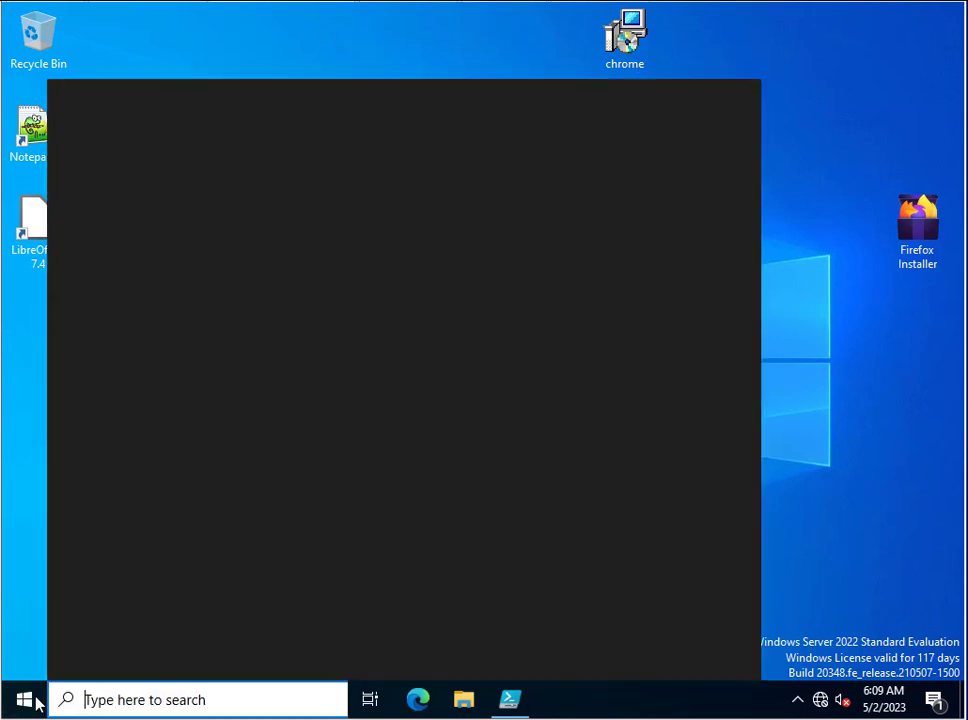
{"action": "type", "text": "cmd"}
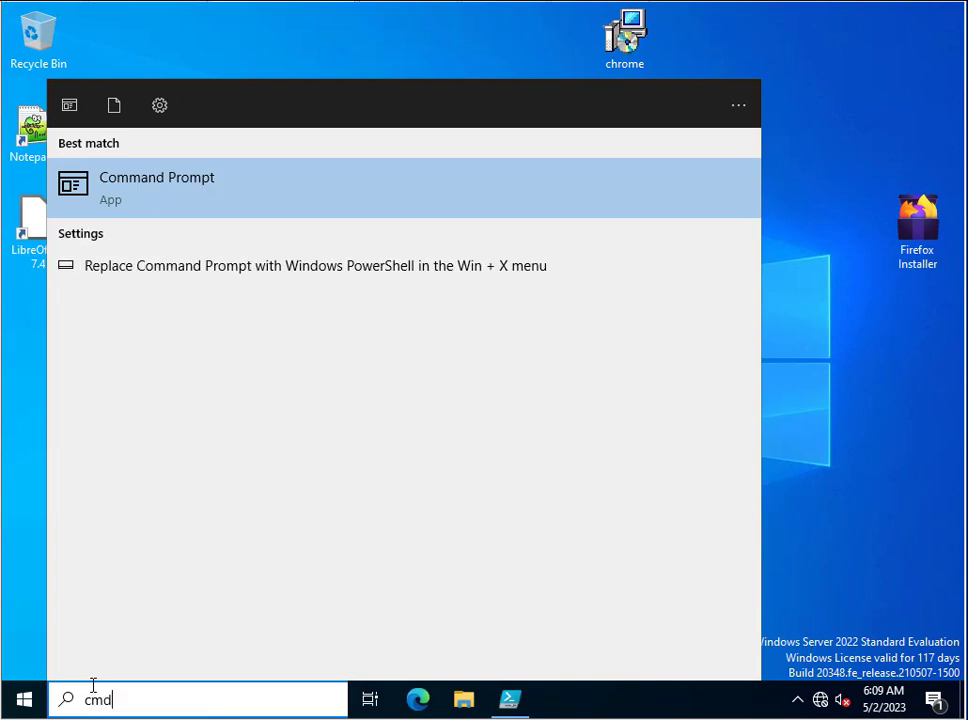
{"action": "key", "text": "Return"}
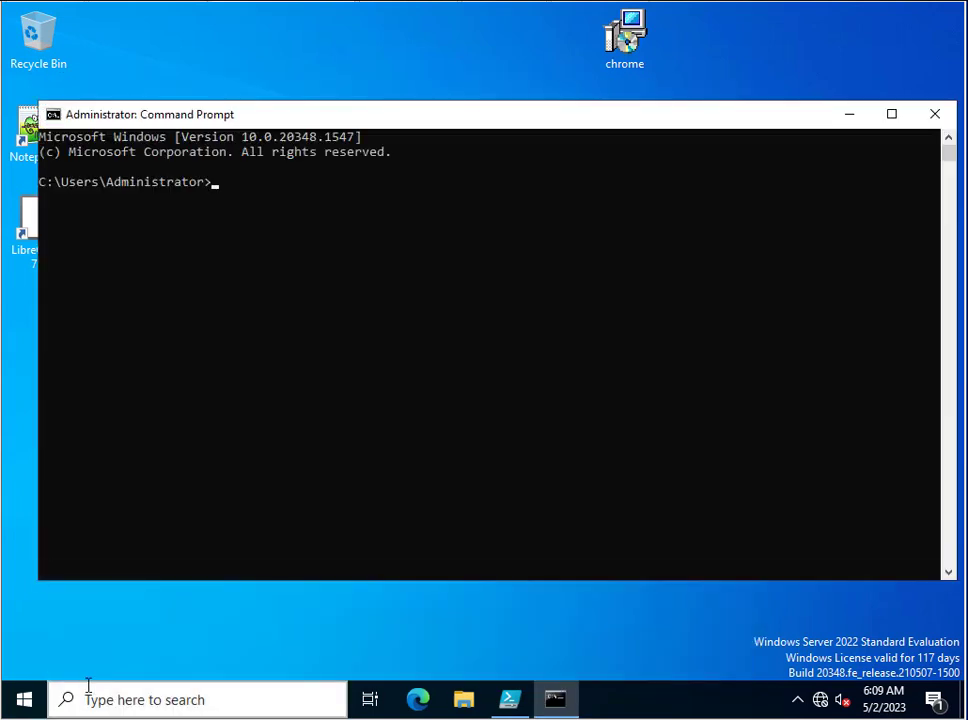
{"action": "type", "text": "net use"}
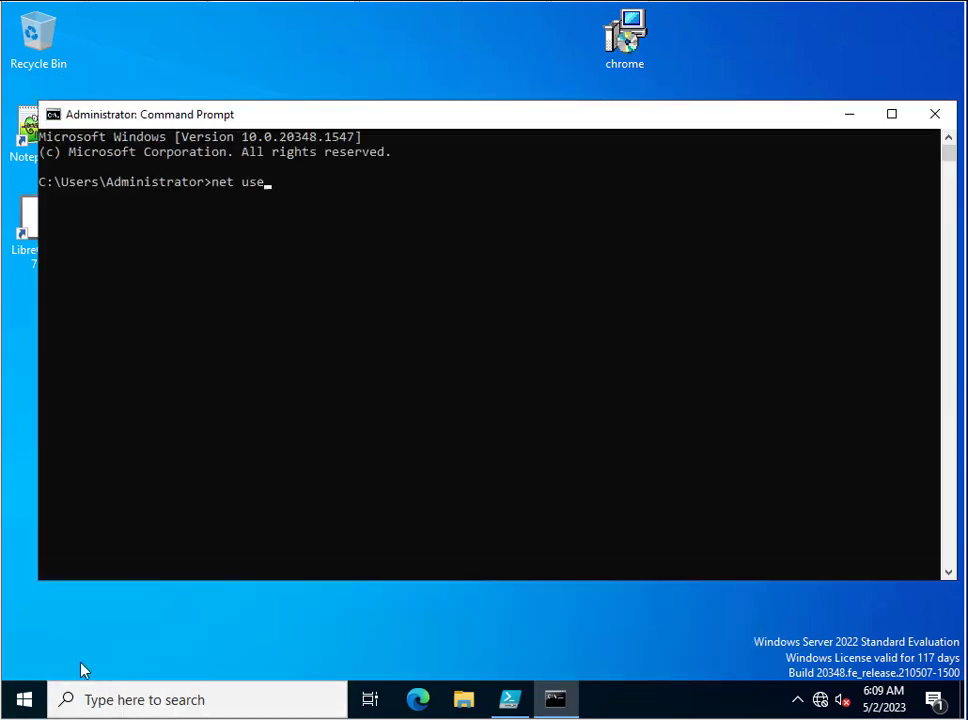
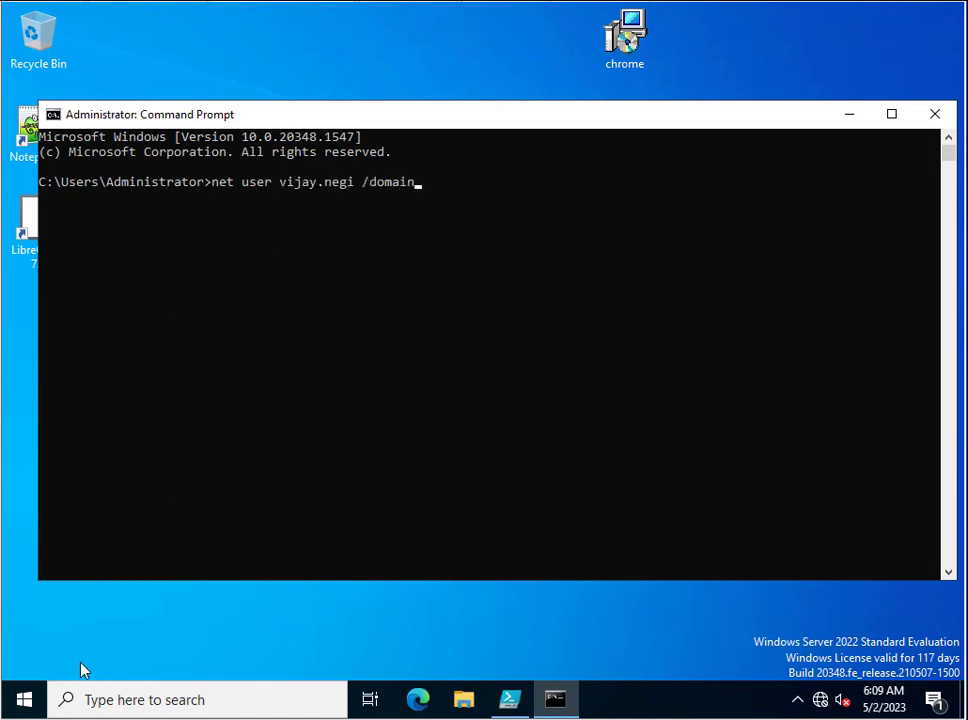
{"action": "key", "text": "Return"}
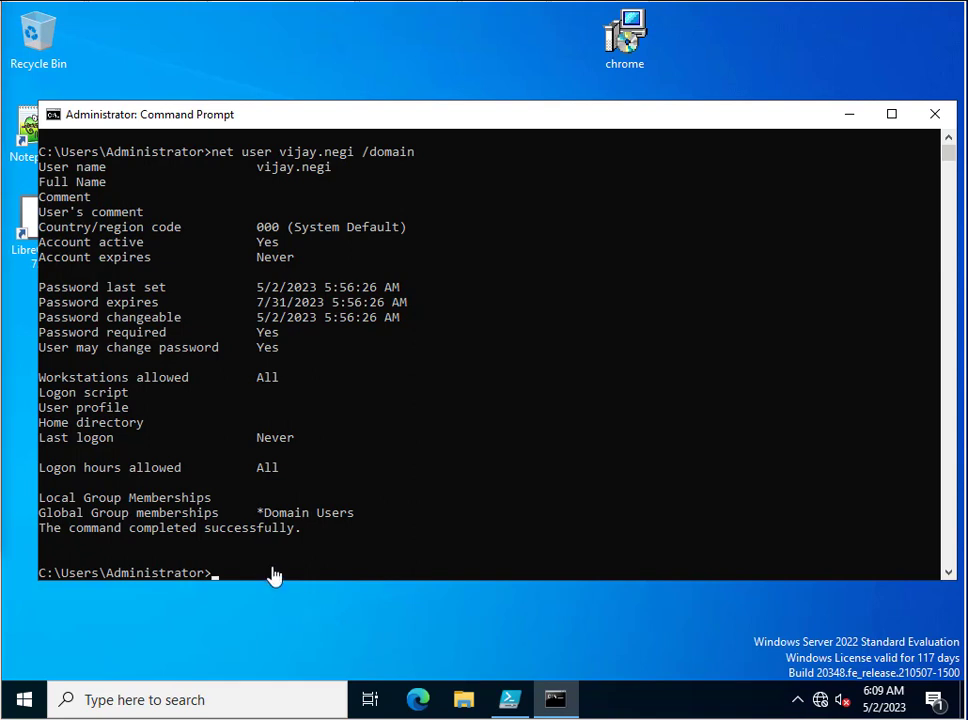
Run the Get-ADUser PasswordLastSet script in PowerShell ISE, returning 5/2/2023 5:56:26 AM.
{"action": "left_click", "coordinate": [510, 702]}
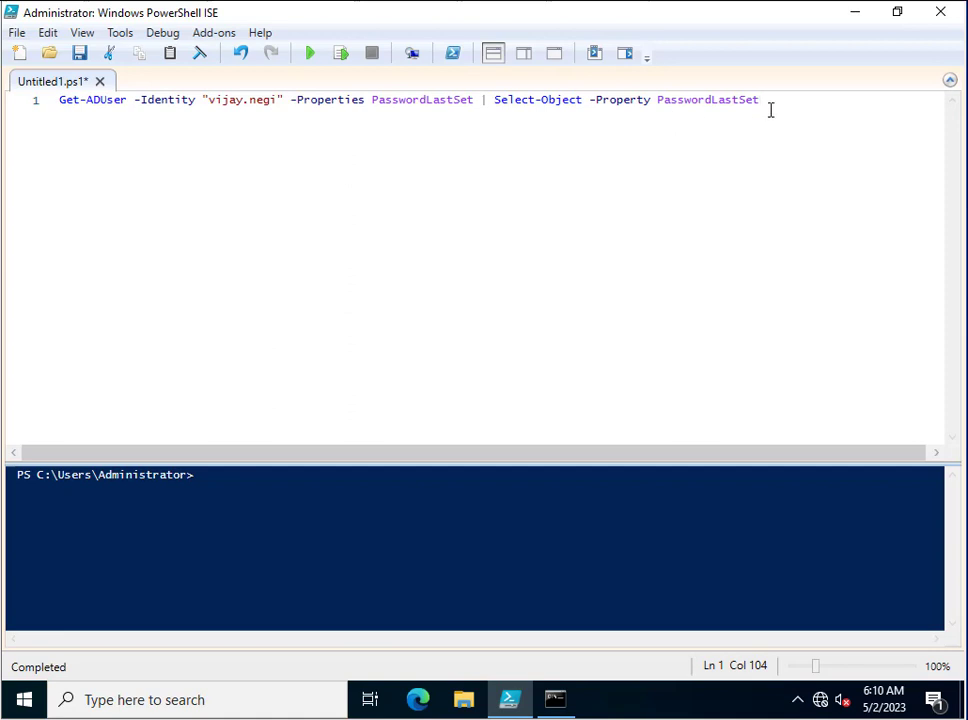
{"action": "left_click", "coordinate": [310, 55]}
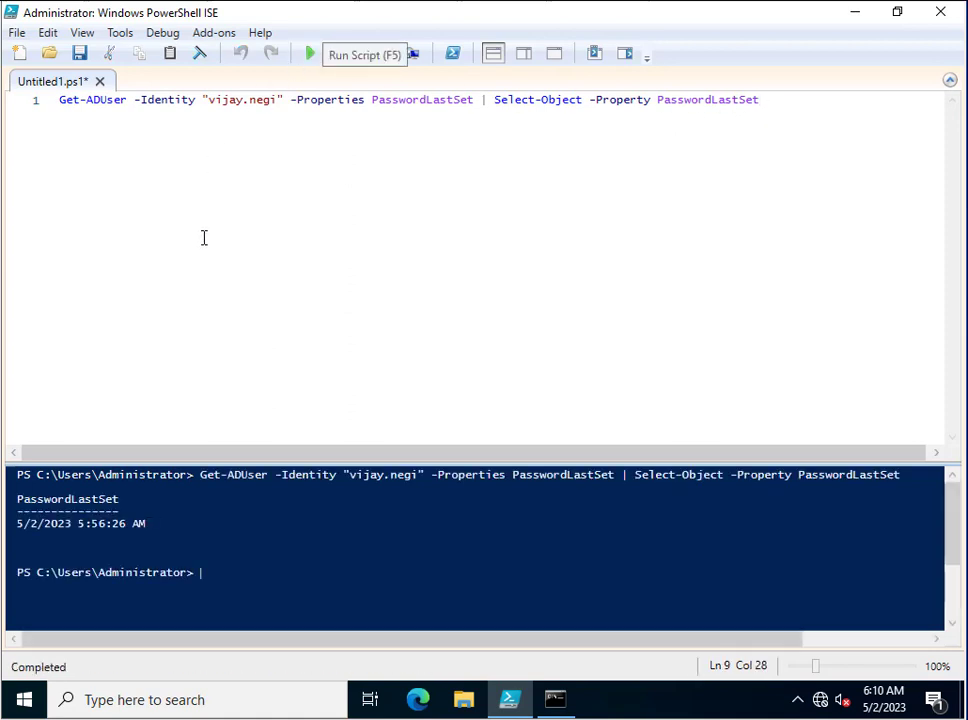